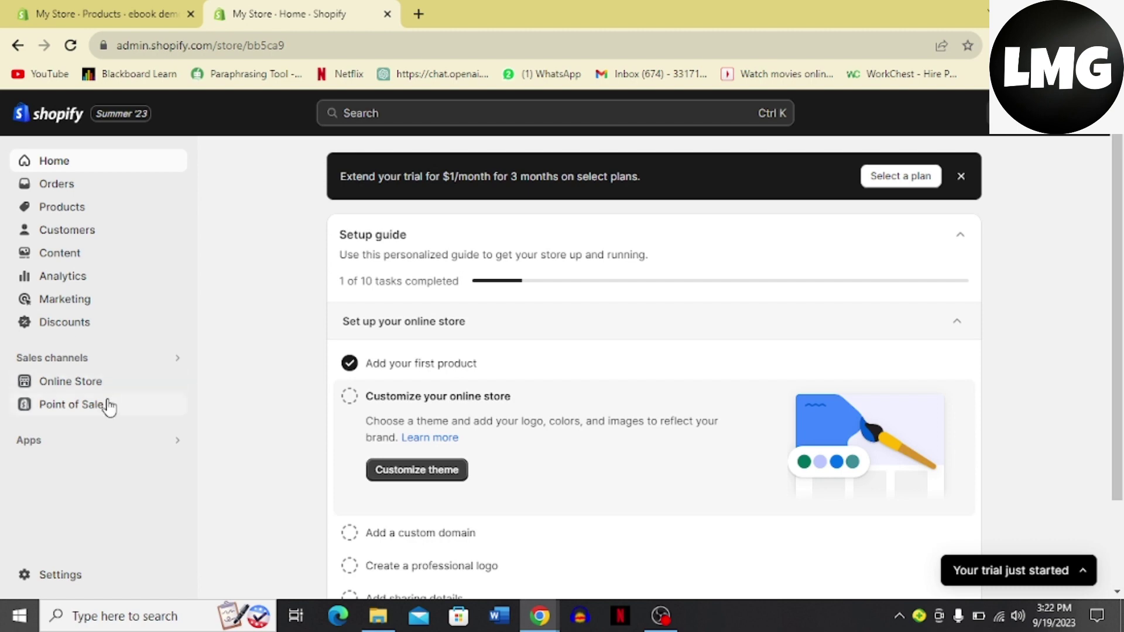
Search the Shopify App Store for "pagefly" and close the old Products browser tab.
left_click(180, 443)
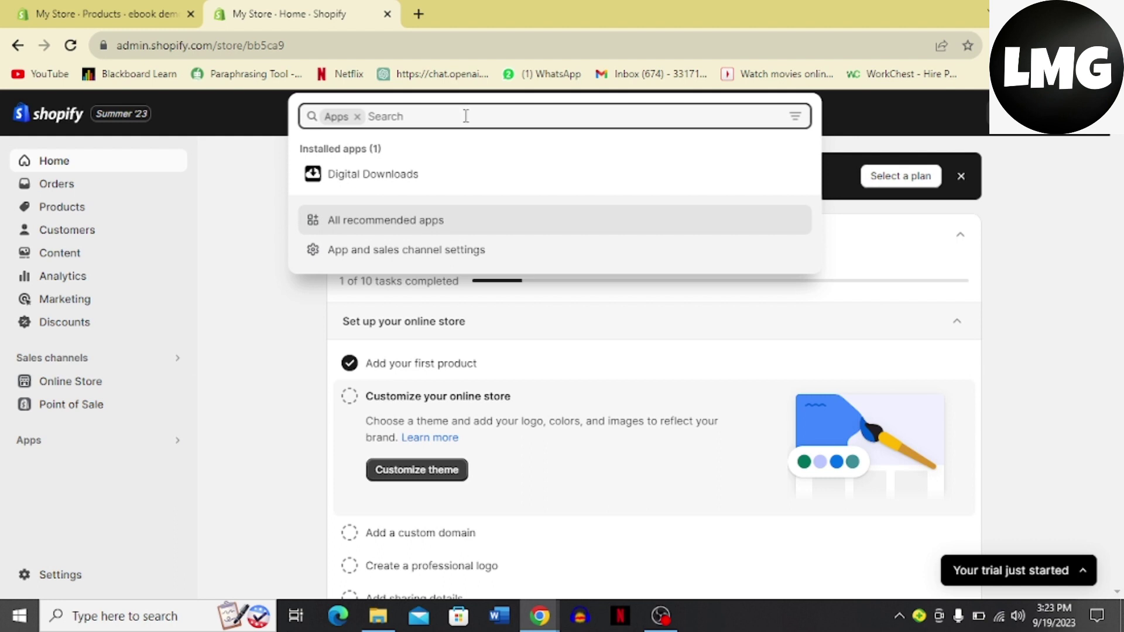
type("pag")
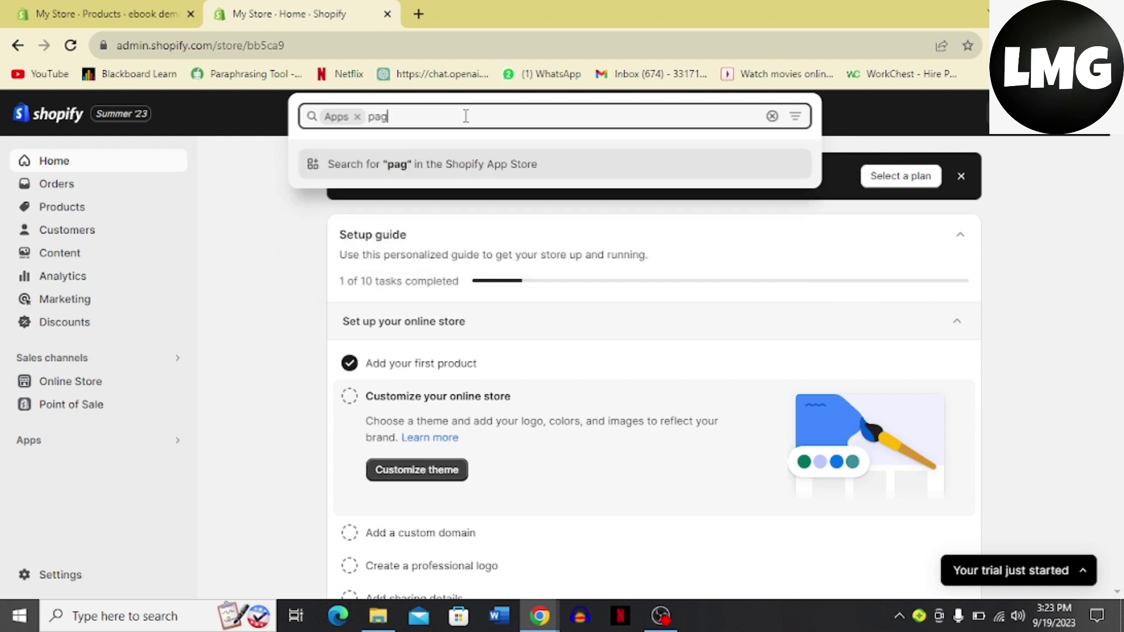
type("efly")
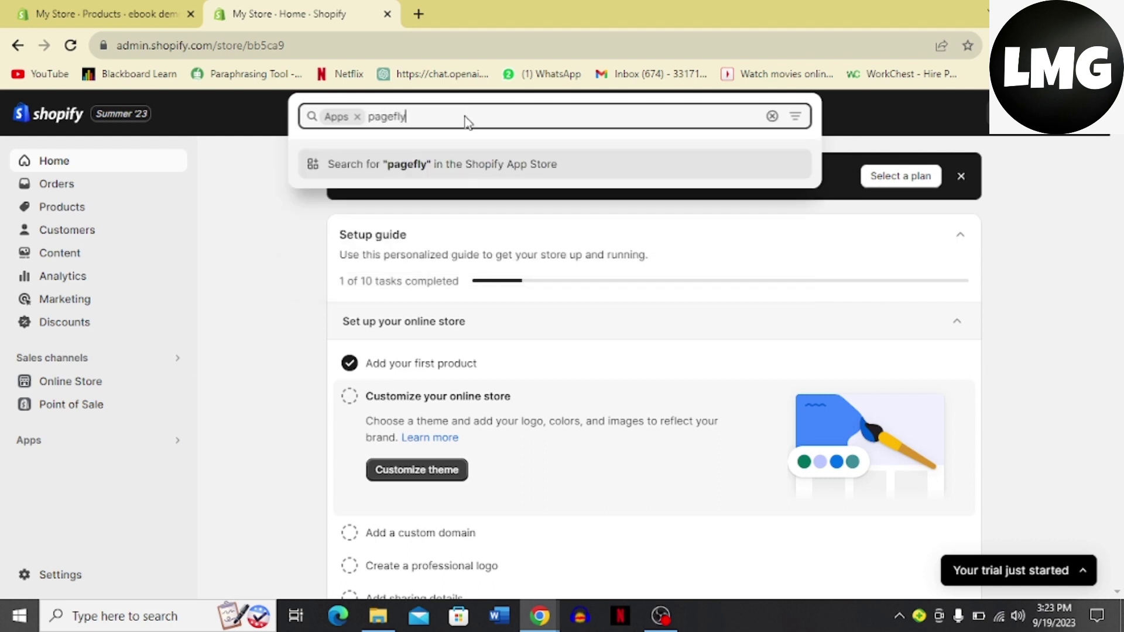
key("Return")
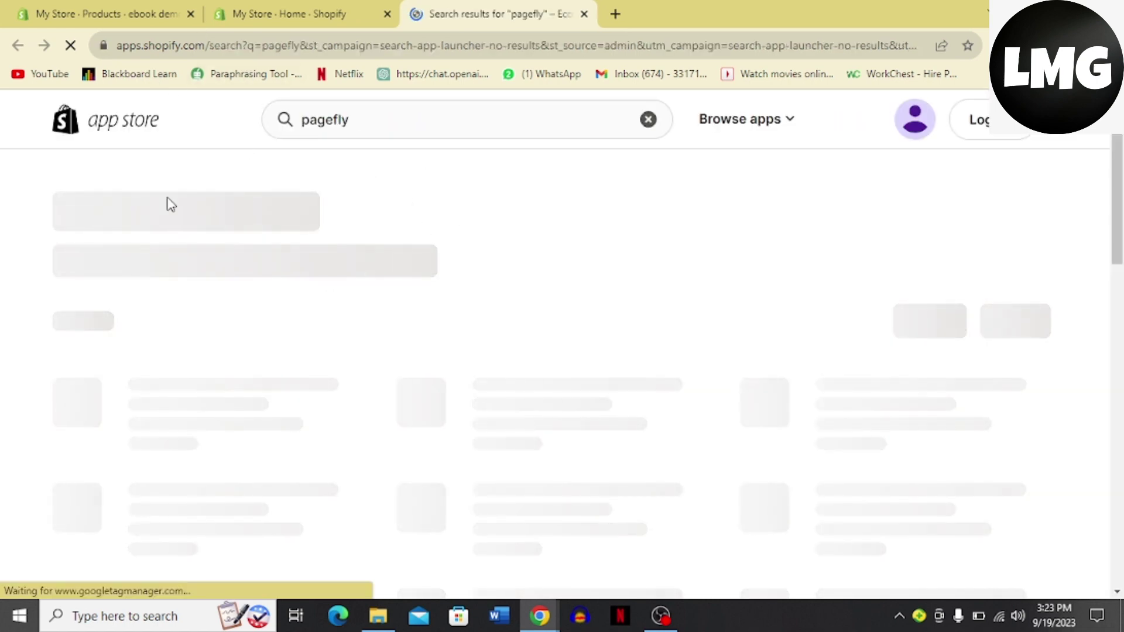
left_click(190, 13)
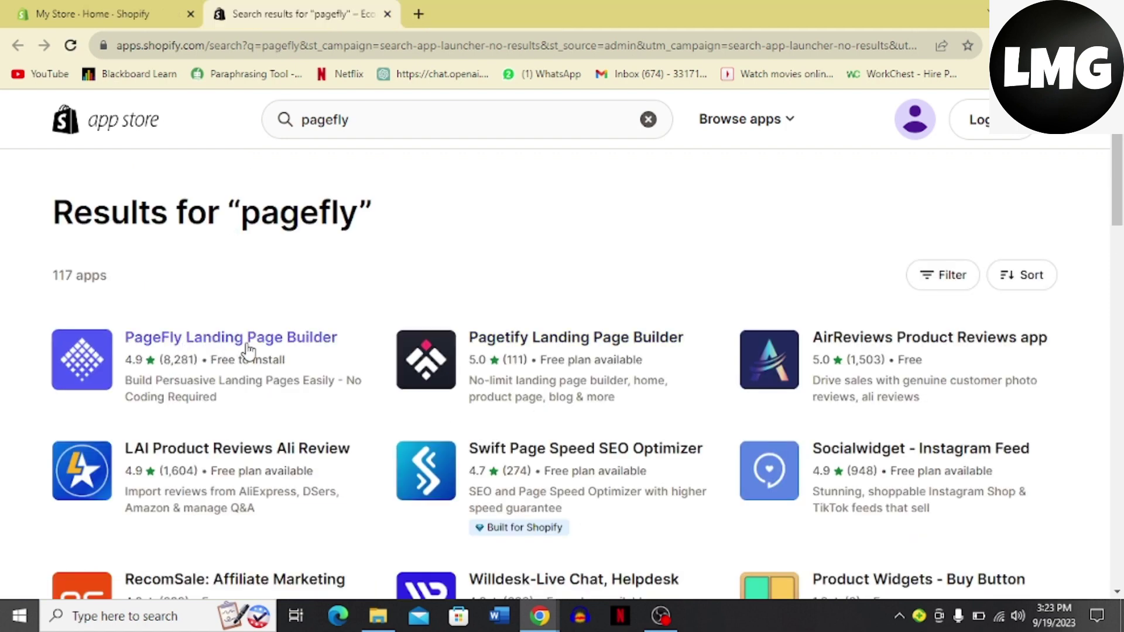
Install the PageFly Landing Page Builder app on the store and open its dashboard.
left_click(268, 349)
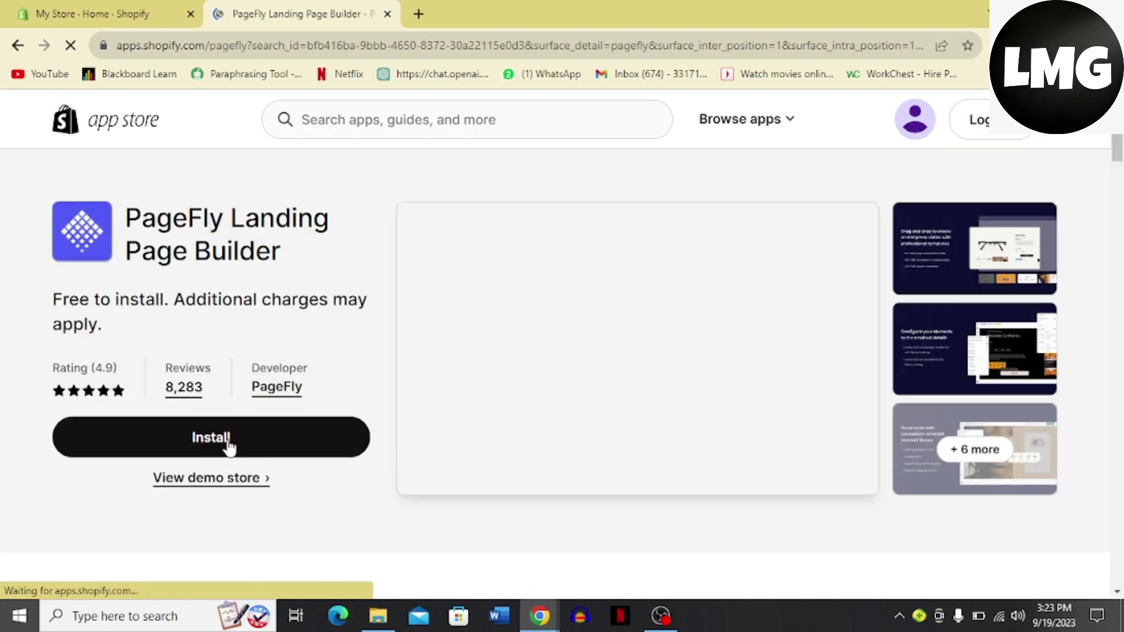
left_click(237, 449)
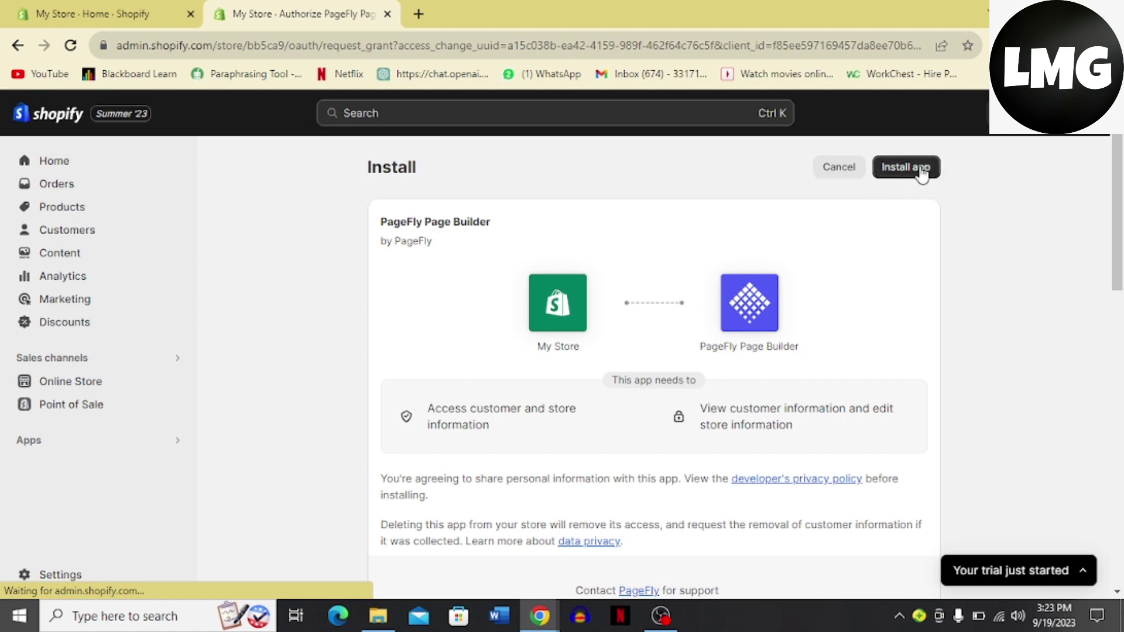
left_click(922, 170)
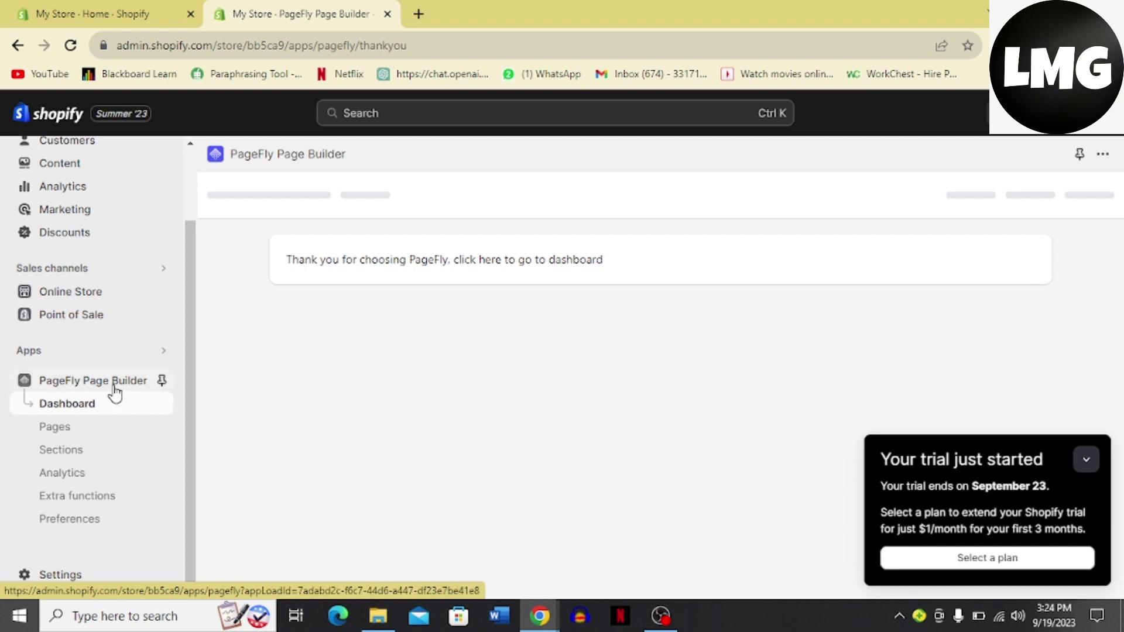
left_click(82, 412)
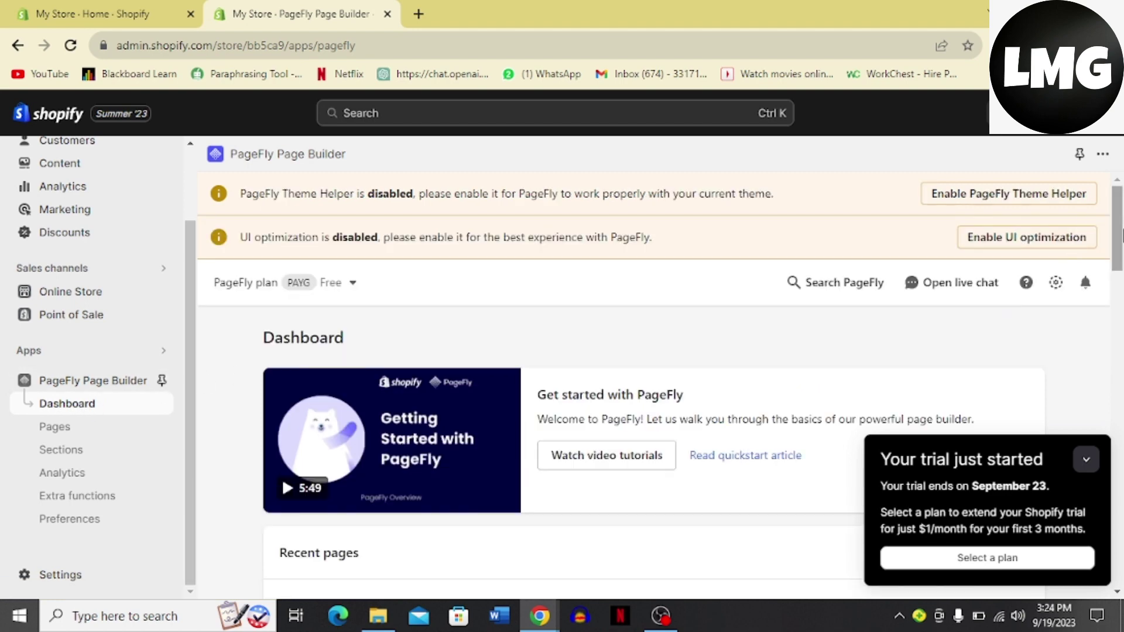
Collapse the trial notice and look through PageFly's quickstart article on getting started in 5 minutes.
mouse_move(1121, 234)
left_mouse_down()
mouse_move(1121, 289)
mouse_move(1119, 231)
mouse_move(1119, 240)
left_mouse_up()
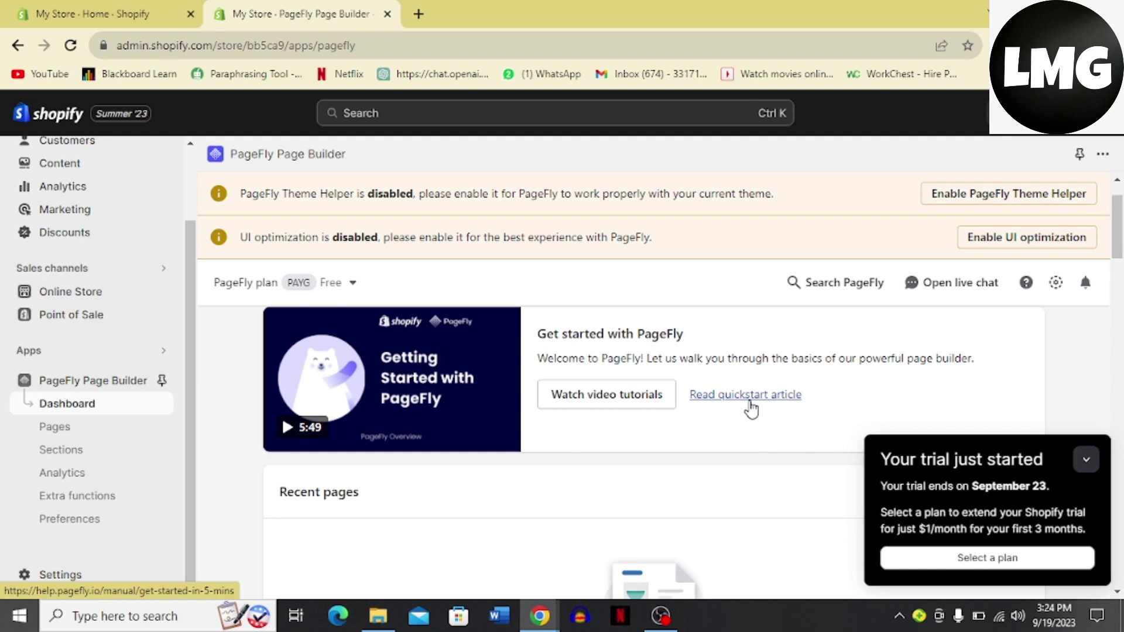
left_click(1084, 462)
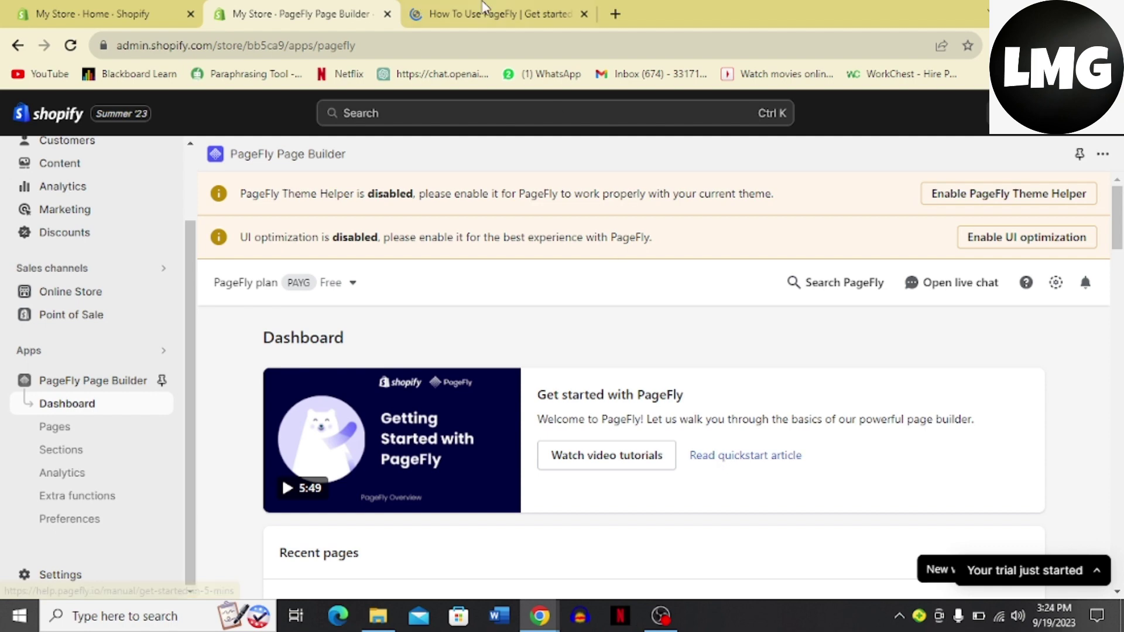
left_click(417, 13)
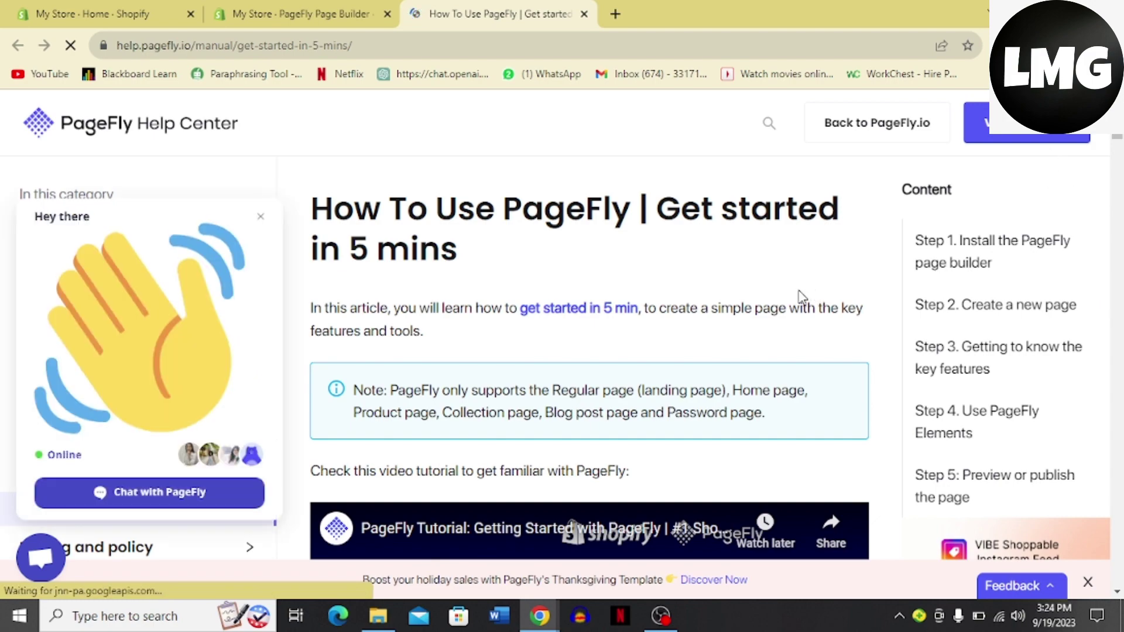
scroll(710, 396, "down", 7)
scroll(710, 397, "up", 7)
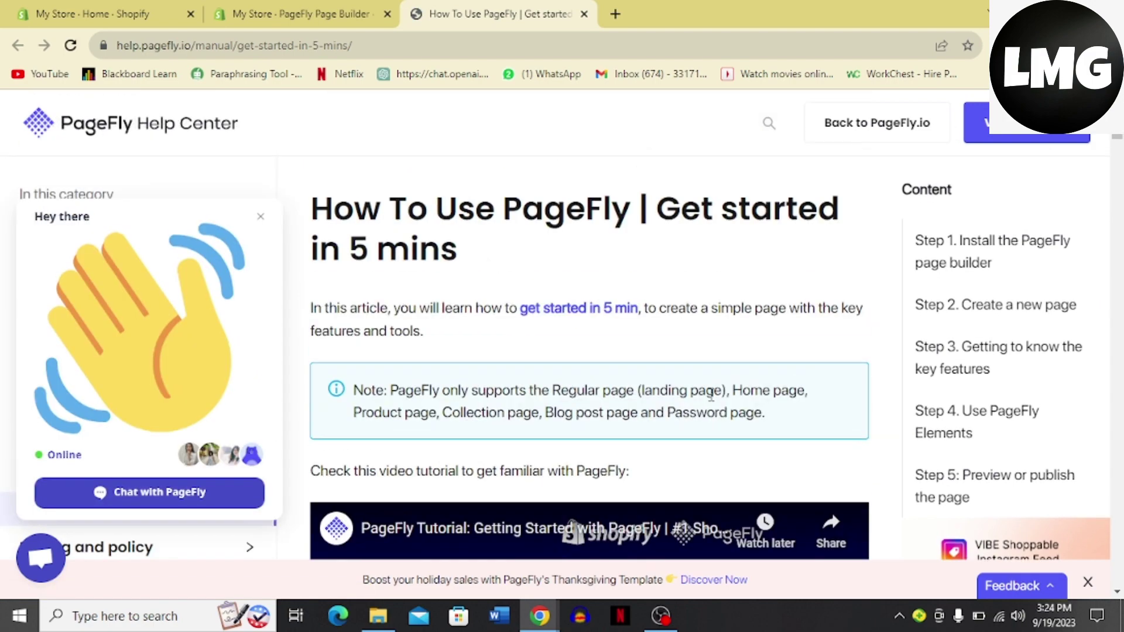
scroll(711, 396, "down", 1)
scroll(710, 396, "down", 1)
scroll(711, 401, "down", 3)
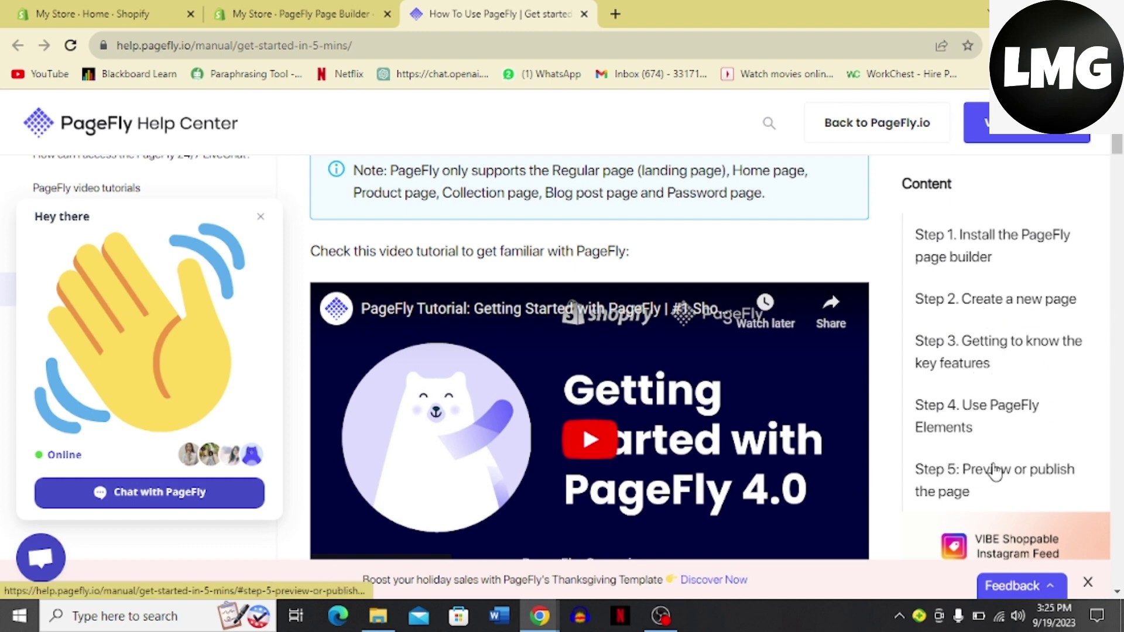
Visit the PageFly.io website from the help center and return to the store's PageFly dashboard by closing it.
left_click(847, 134)
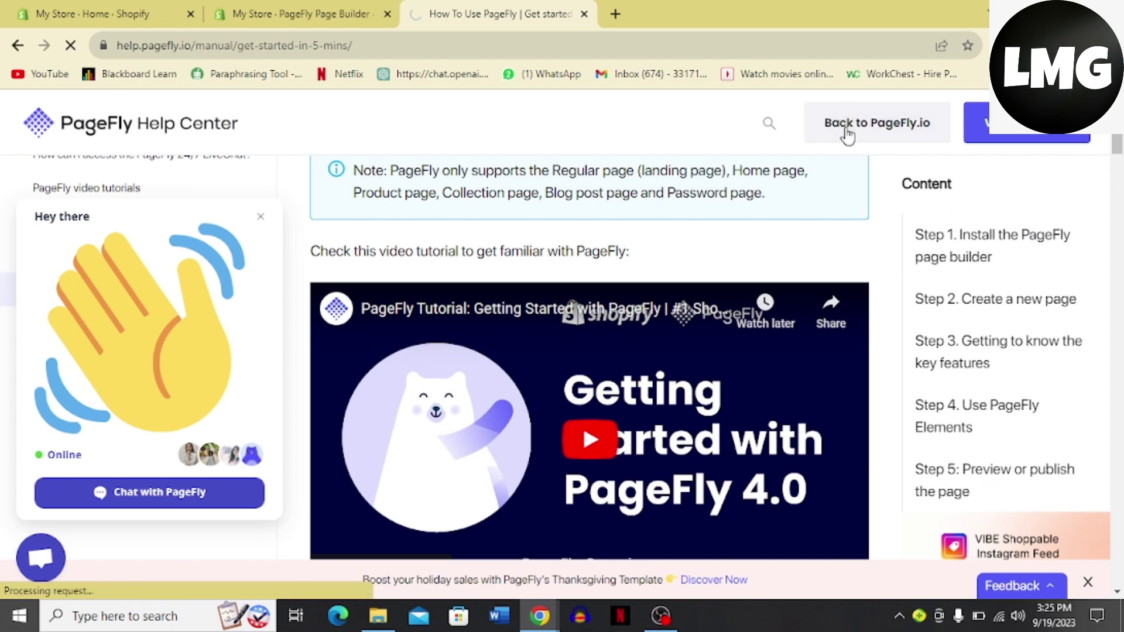
scroll(574, 317, "up", 3)
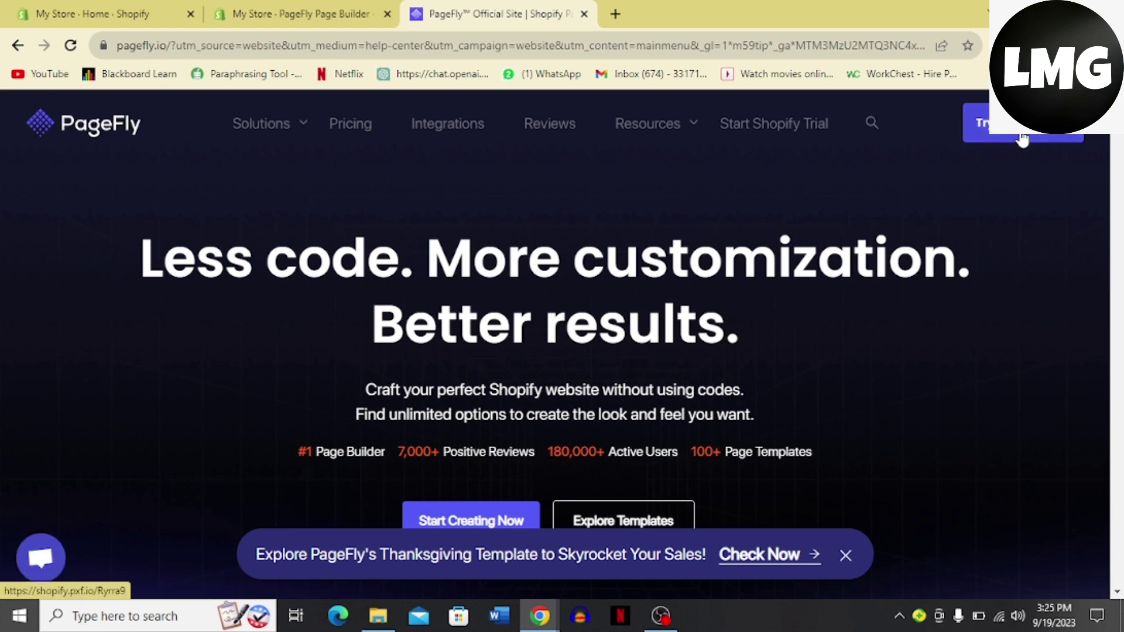
key("ctrl+w")
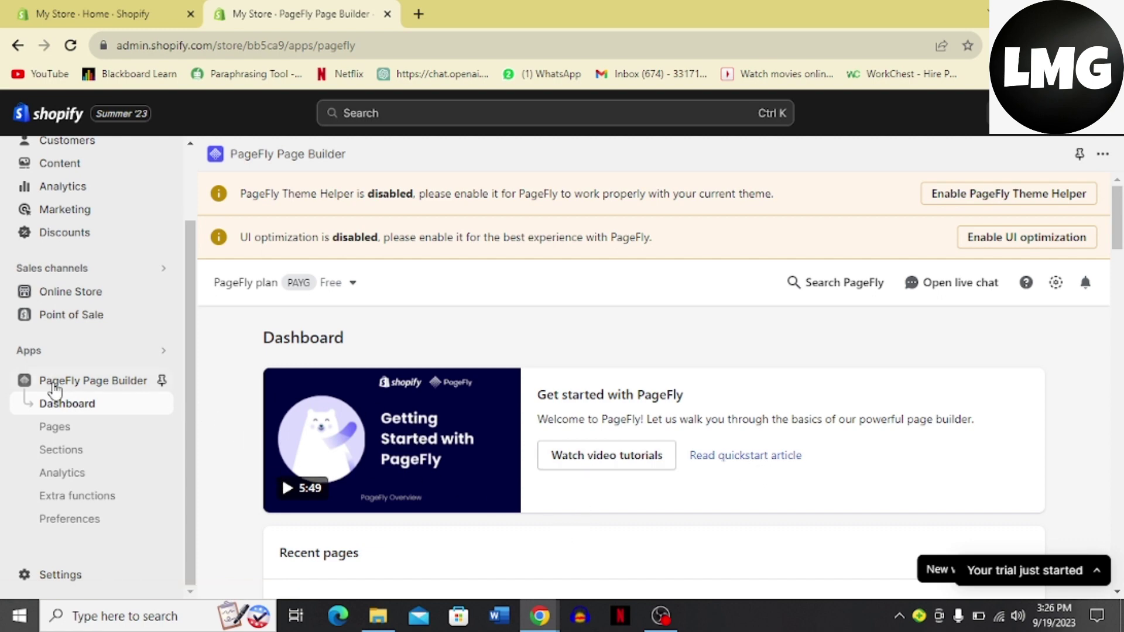
Start creating a Regular page from a template in PageFly's Pages section.
left_click(75, 437)
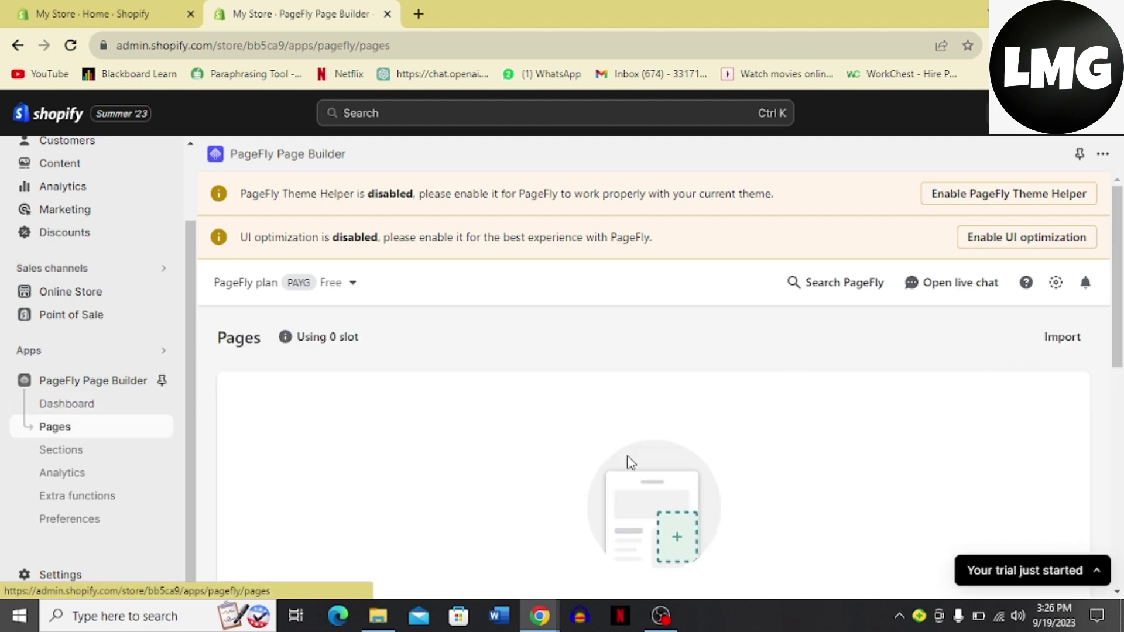
scroll(932, 391, "down", 3)
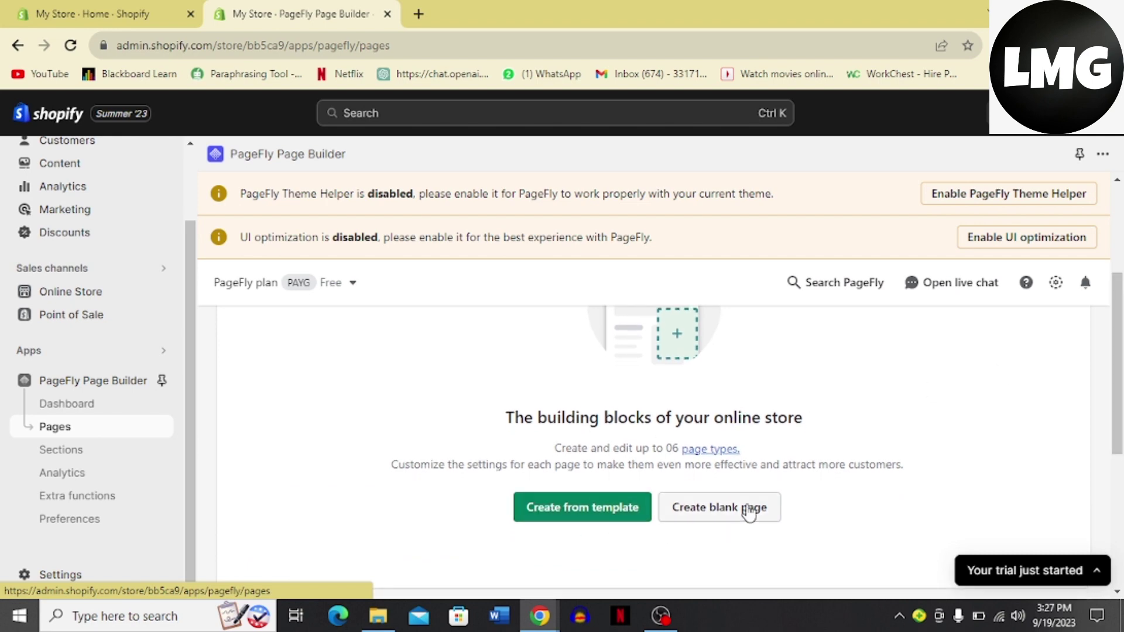
left_click(565, 518)
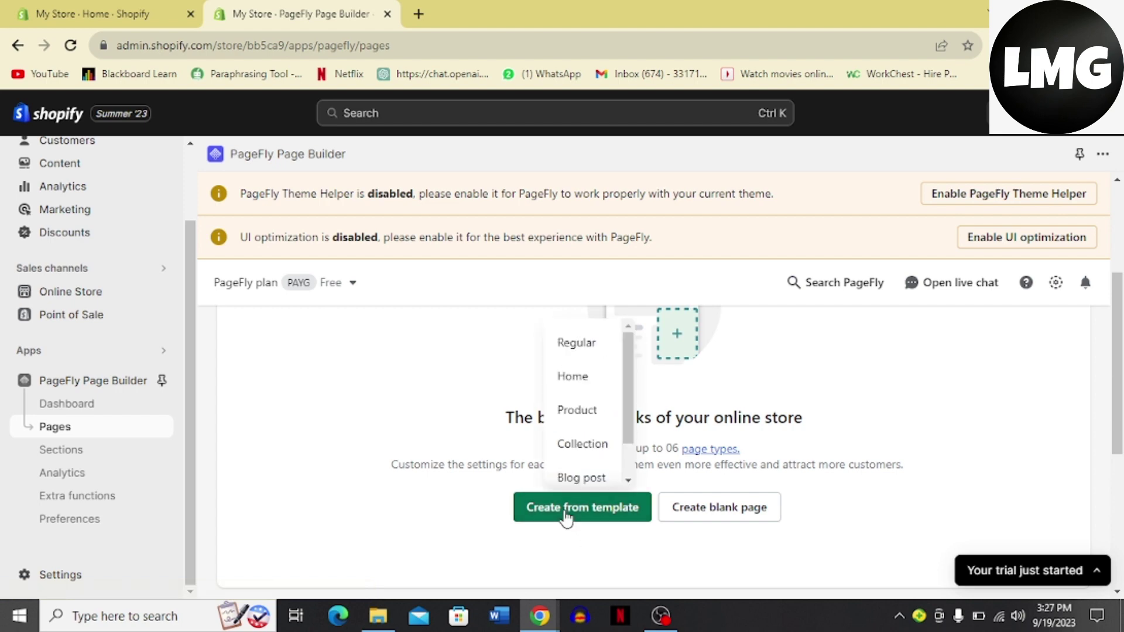
left_click(577, 346)
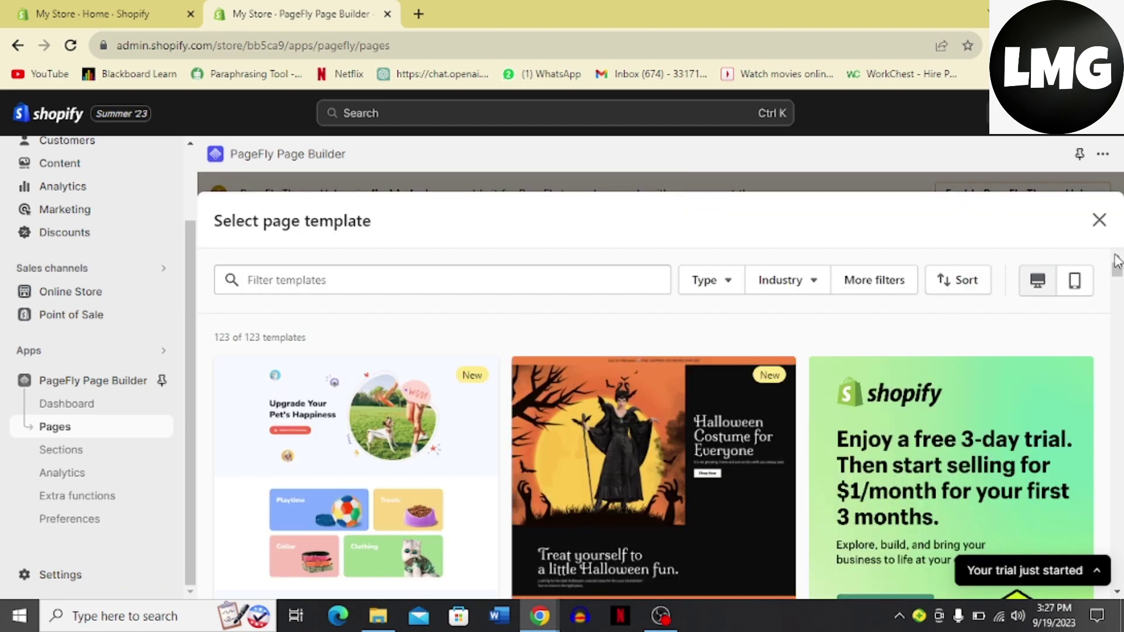
Filter the page templates to the Landing page type and select the Square - Halloween template.
left_click(729, 286)
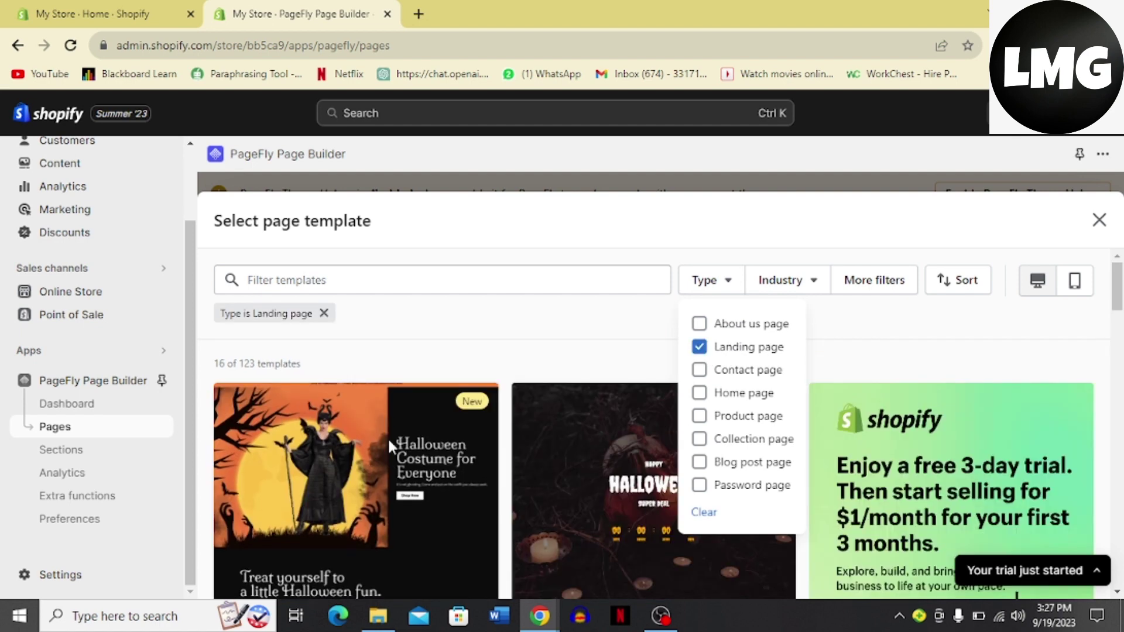
left_click(533, 351)
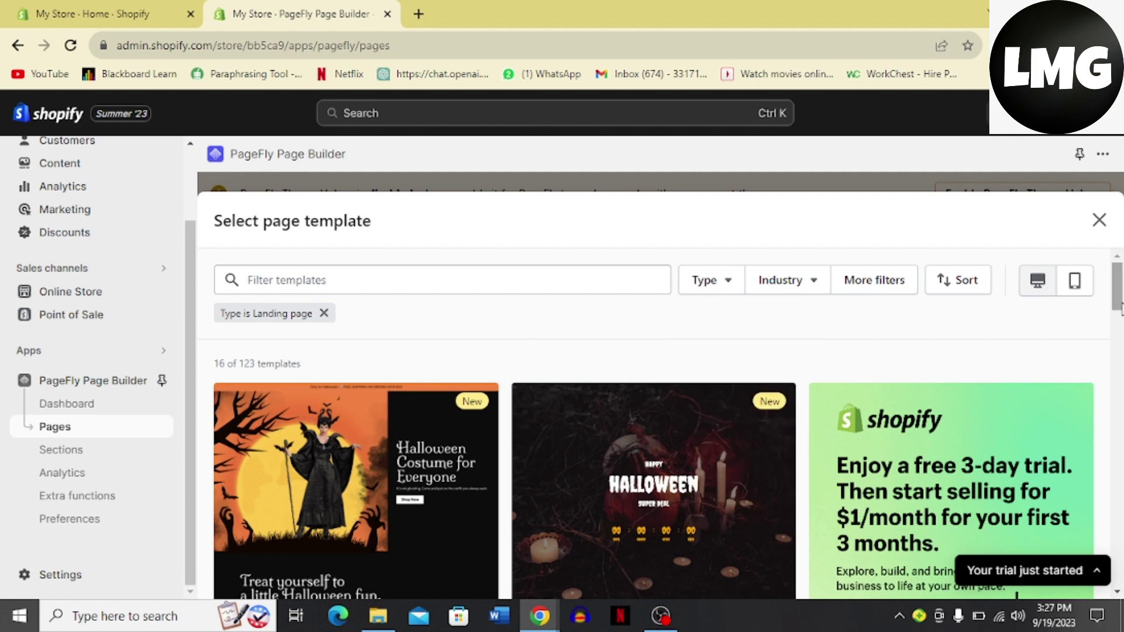
scroll(1120, 313, "down", 2)
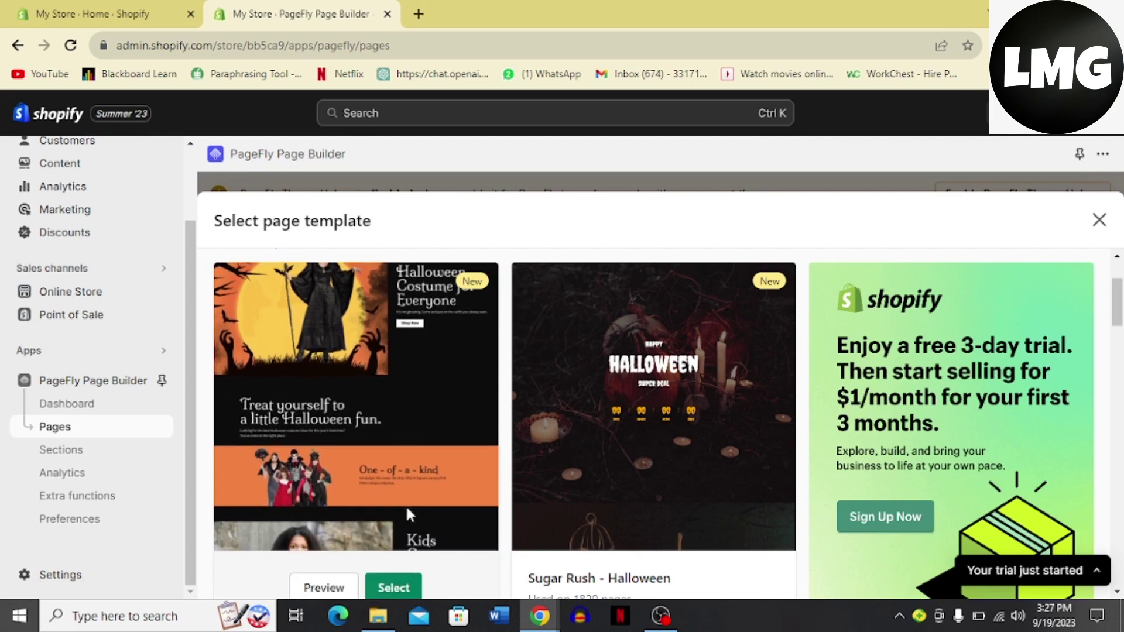
scroll(1110, 297, "down", 2)
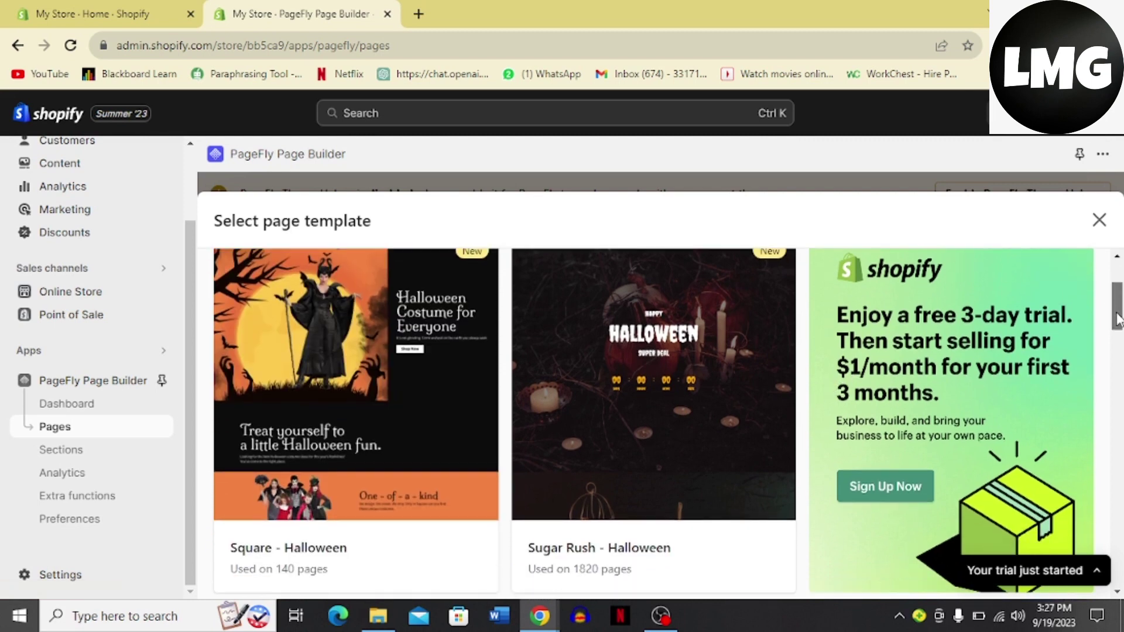
mouse_move(317, 496)
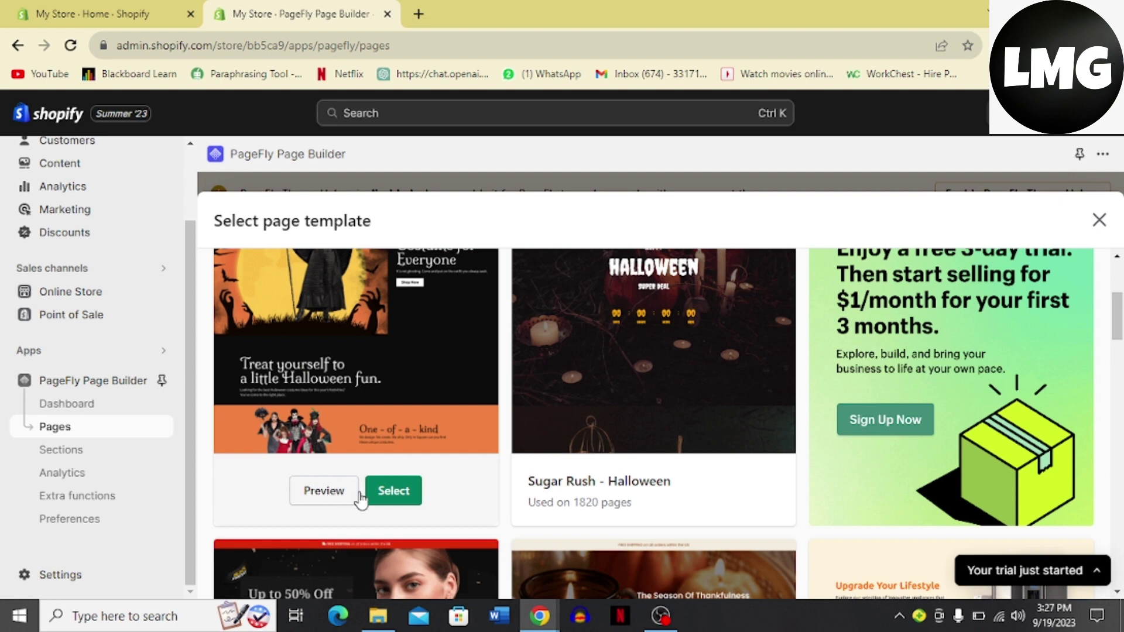
left_click(394, 492)
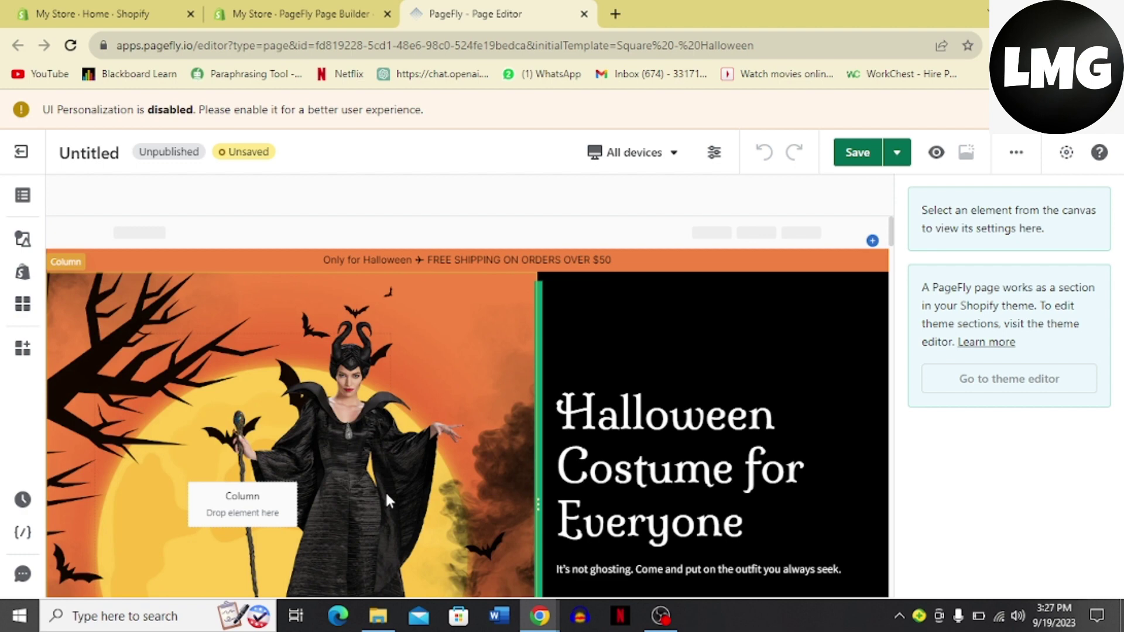
Look through the sections of the Halloween template page in the page editor.
scroll(387, 499, "down", 2)
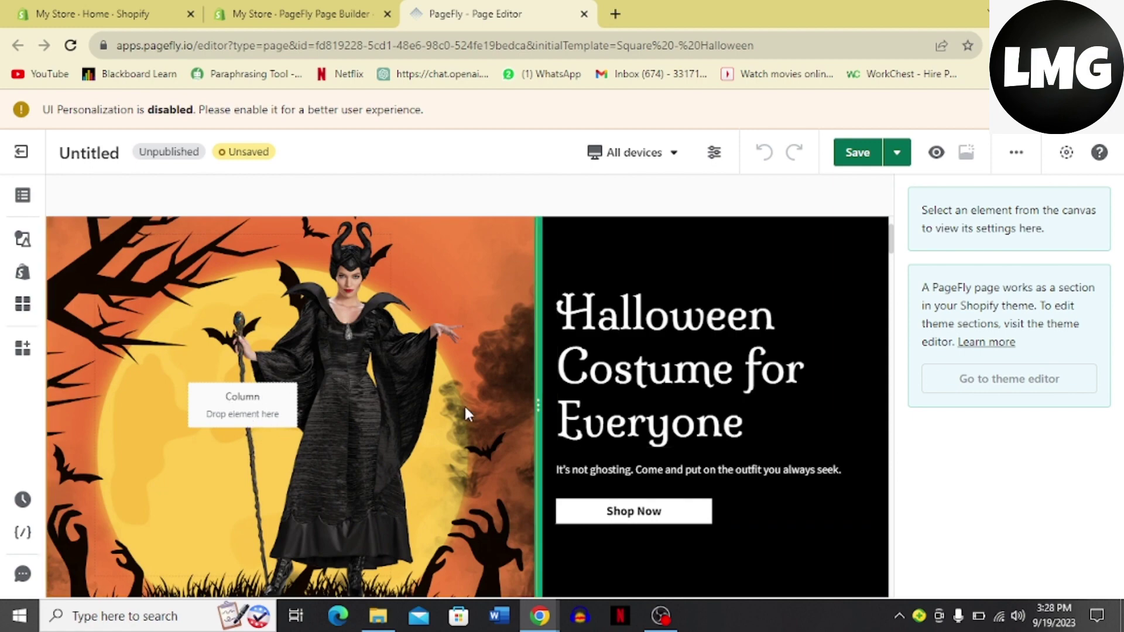
scroll(682, 559, "down", 8)
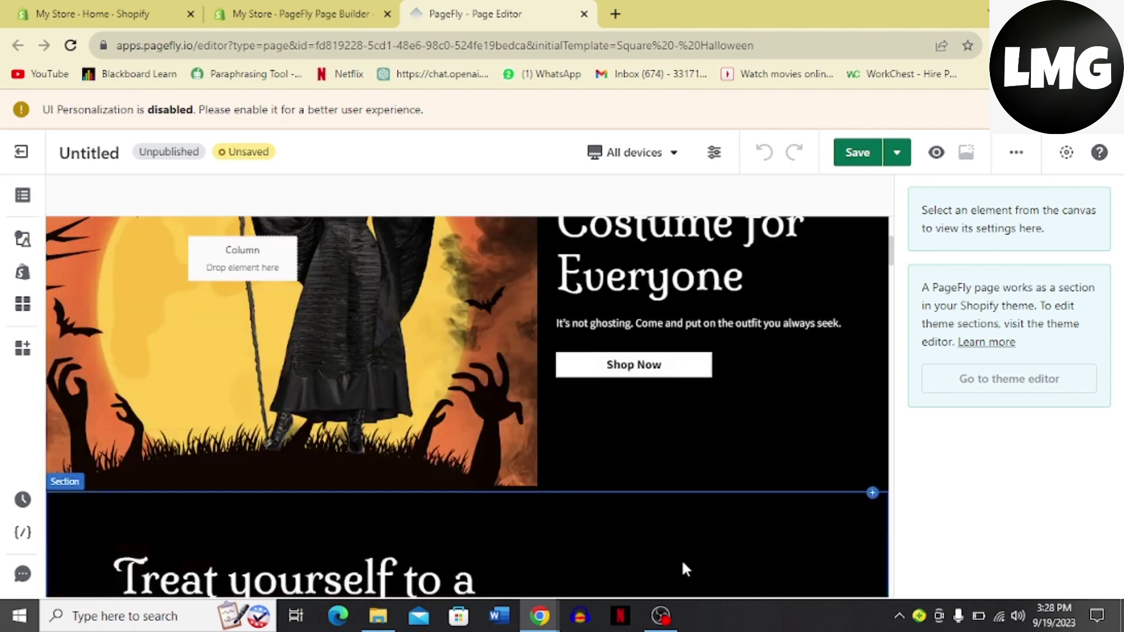
scroll(683, 561, "down", 3)
scroll(683, 561, "up", 10)
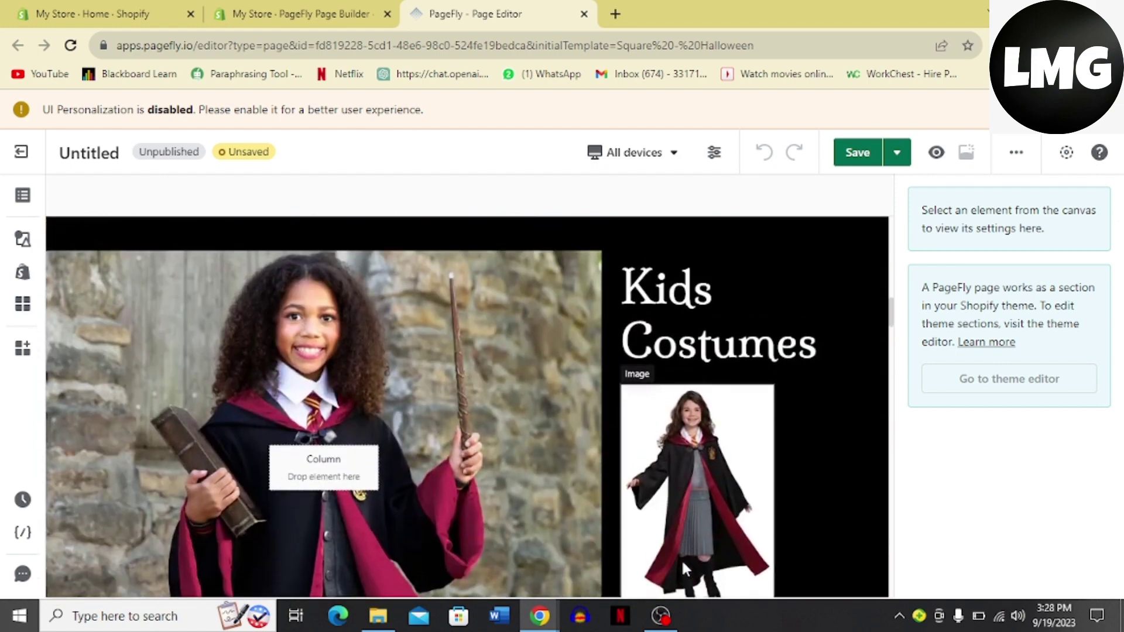